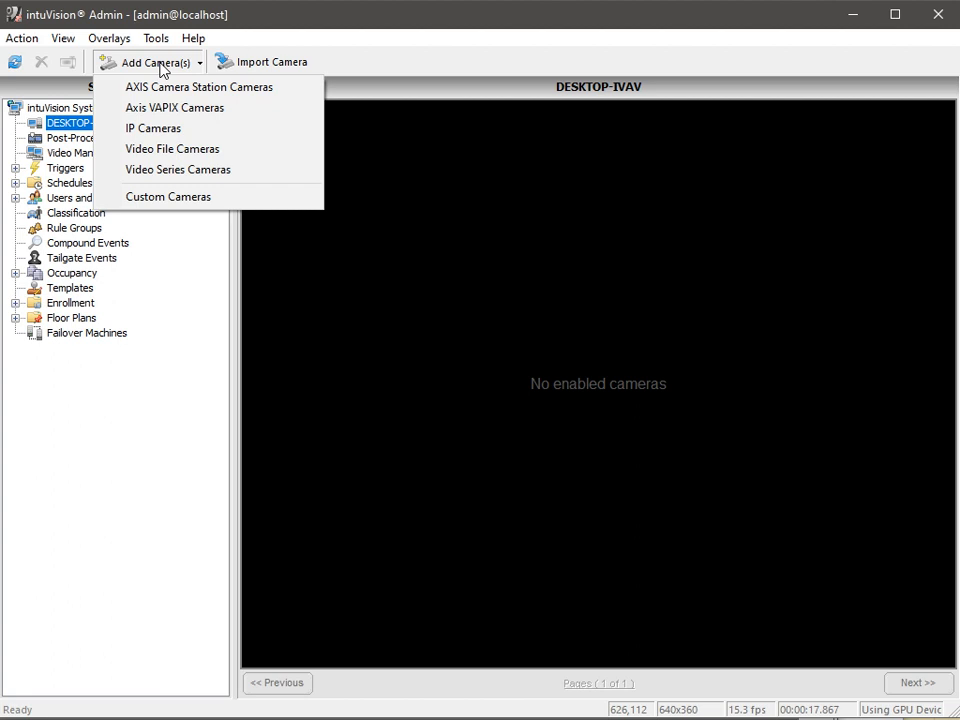
Add the video file highway.mov from the demo folder as a Standard camera named highway.
left_click(172, 153)
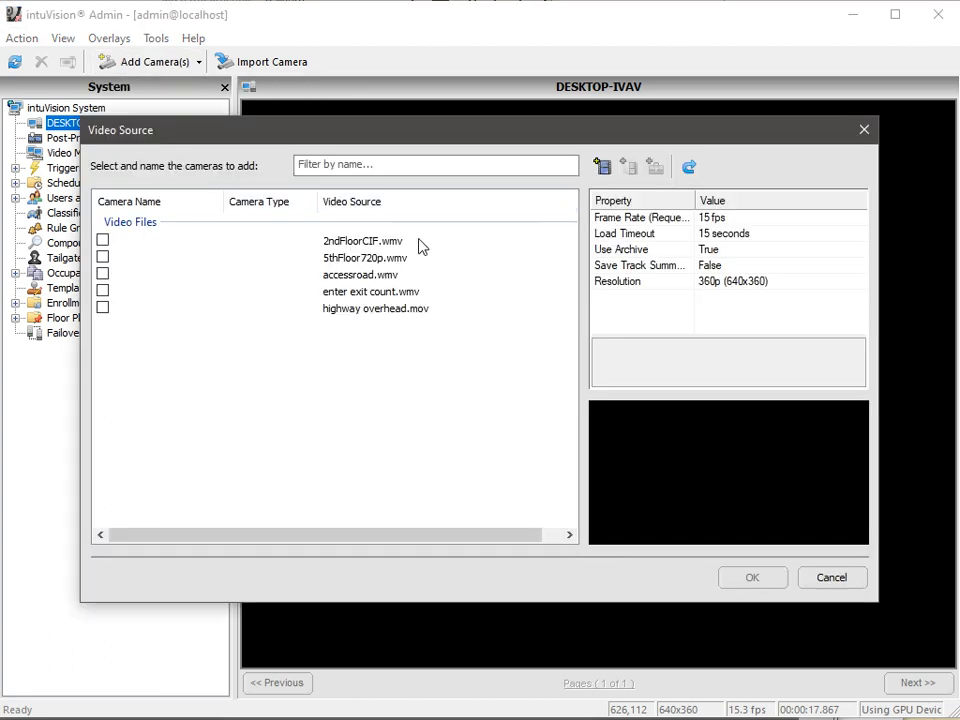
left_click(603, 168)
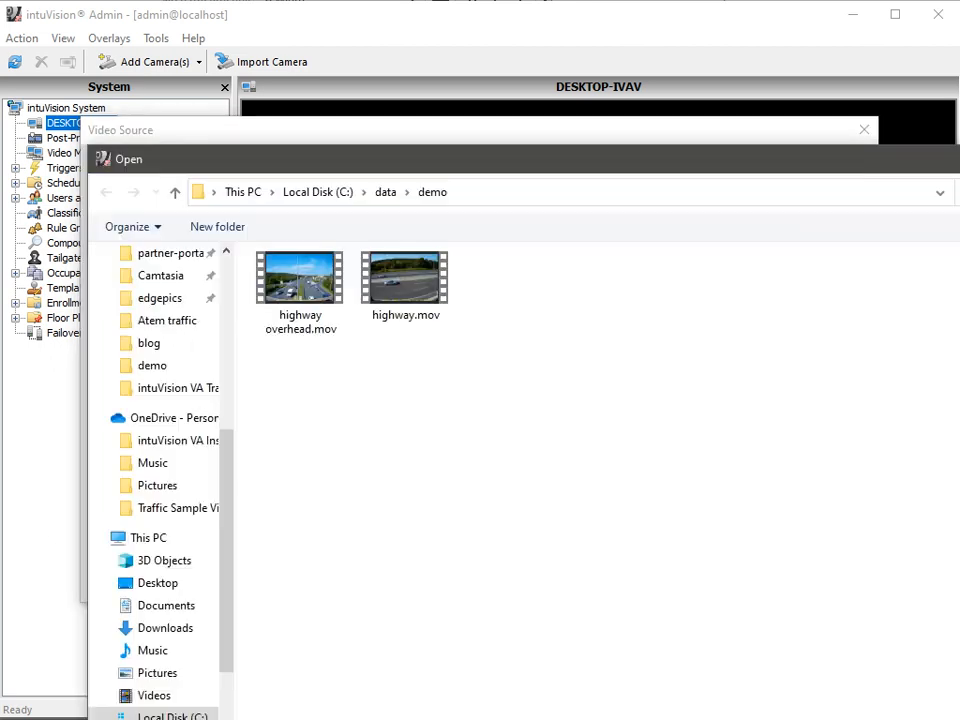
double_click(430, 308)
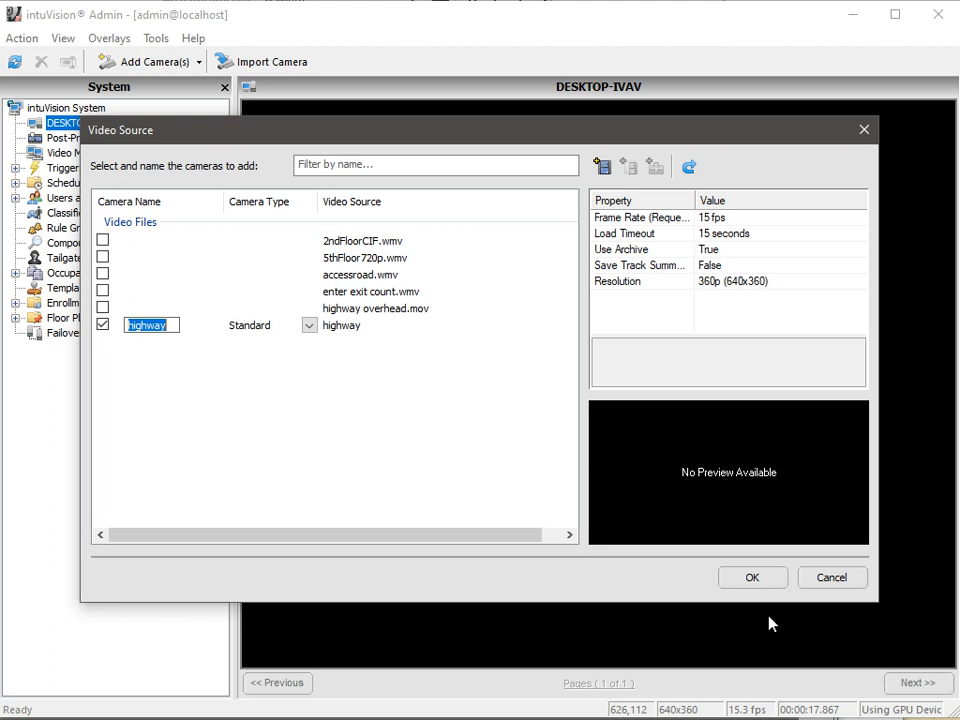
left_click(774, 580)
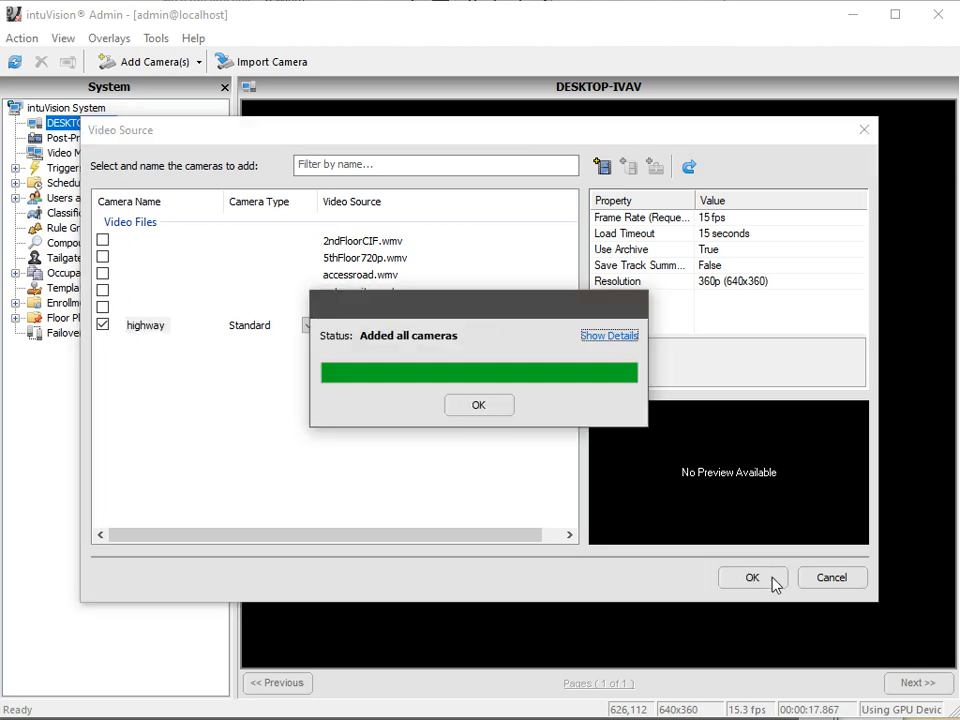
left_click(477, 408)
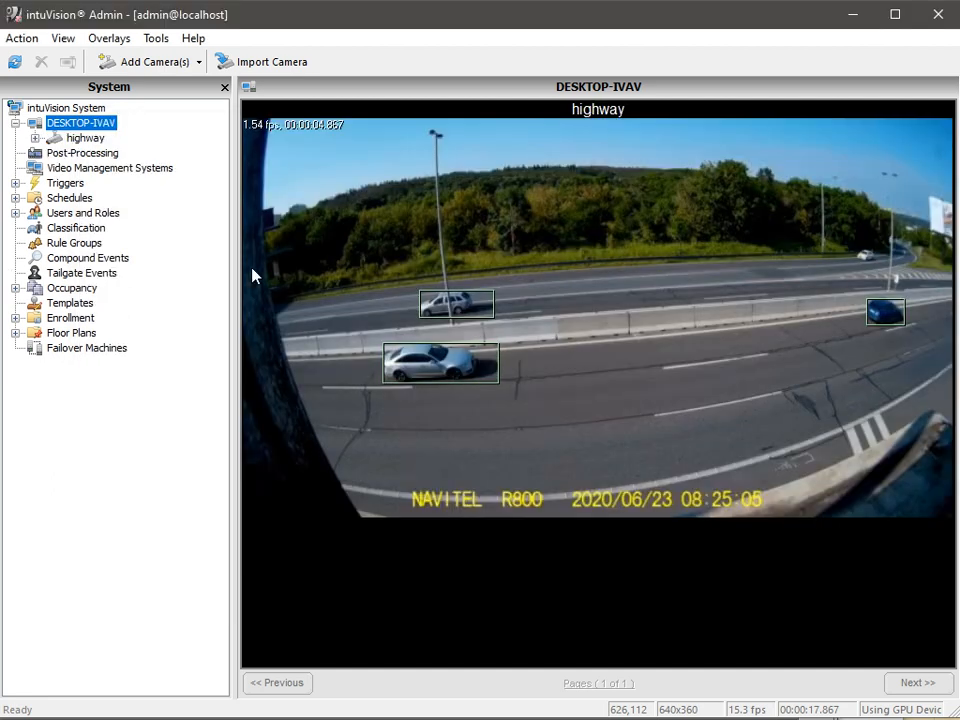
Set the highway camera's minimum object size to 25 pixels wide, keep the height at 11 pixels, and apply the detection settings.
left_click(85, 138)
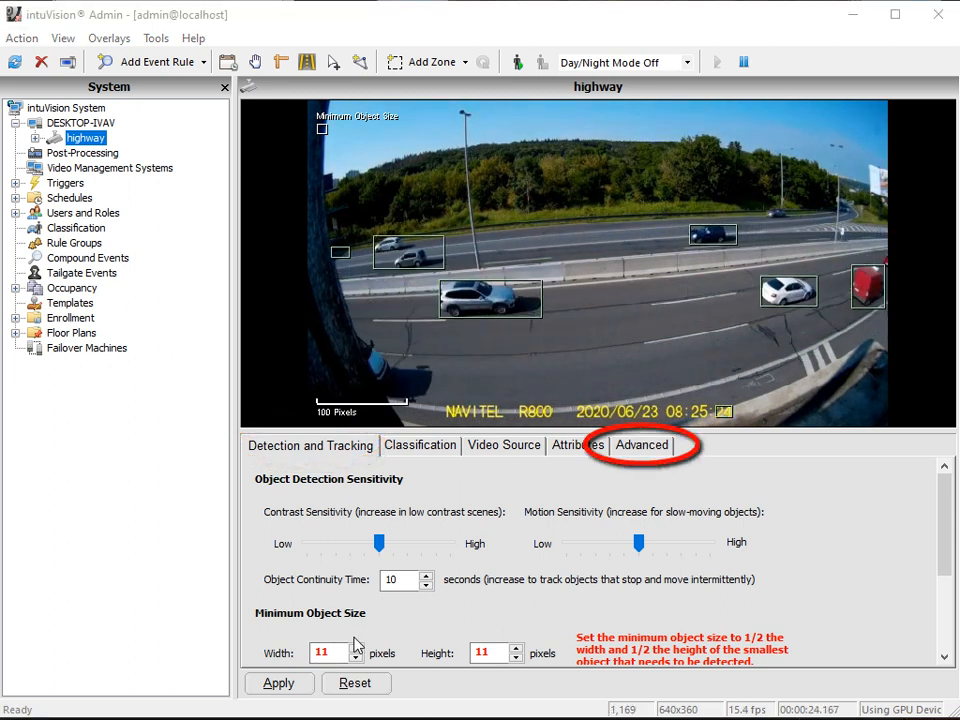
left_click_drag(943, 553, 925, 598)
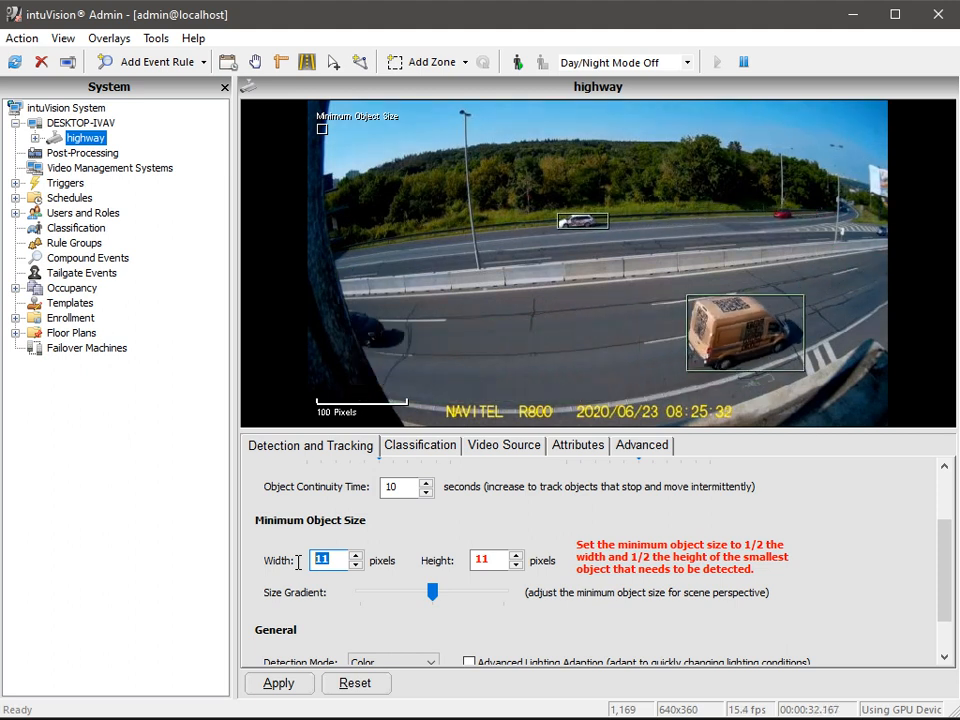
type("25")
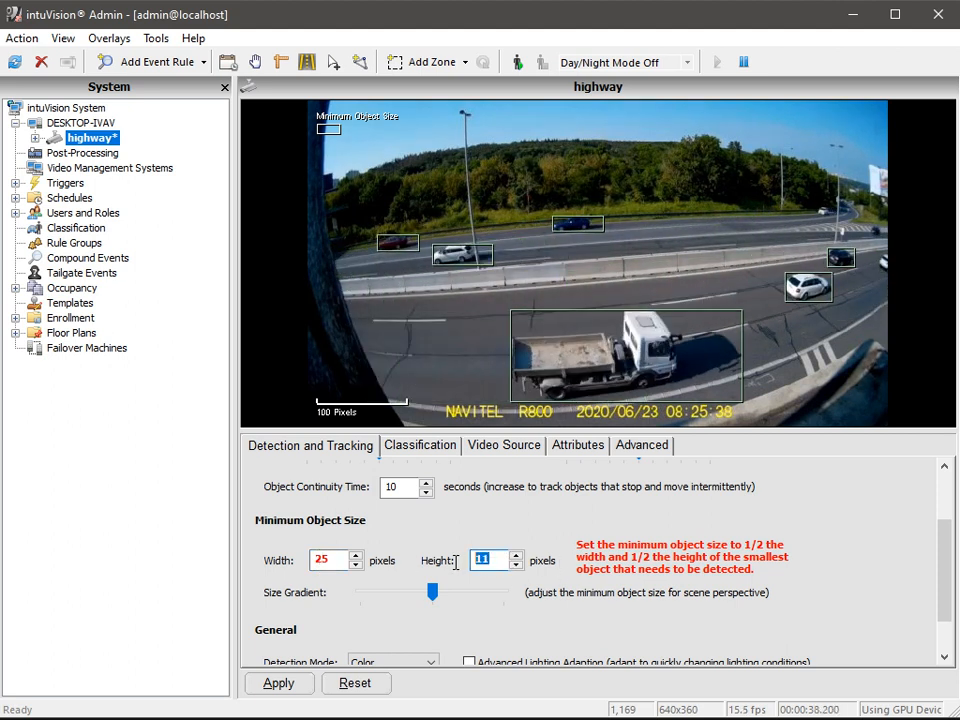
left_click(272, 684)
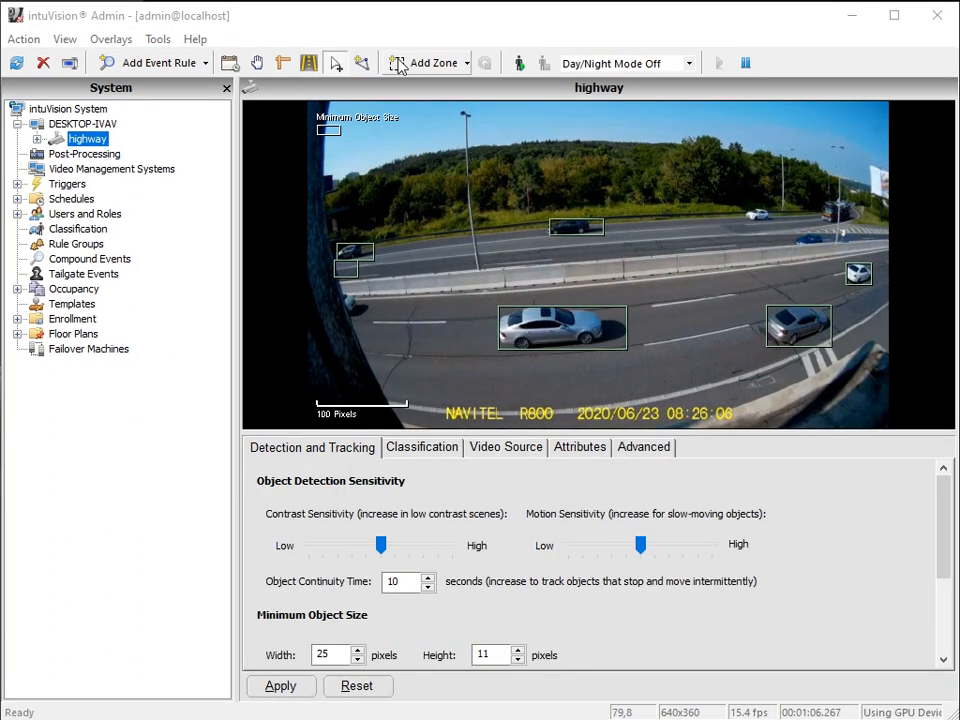
Add an exclusion zone spanning the full width of the upper highway view, covering the sky and trees, and apply it.
left_click(405, 63)
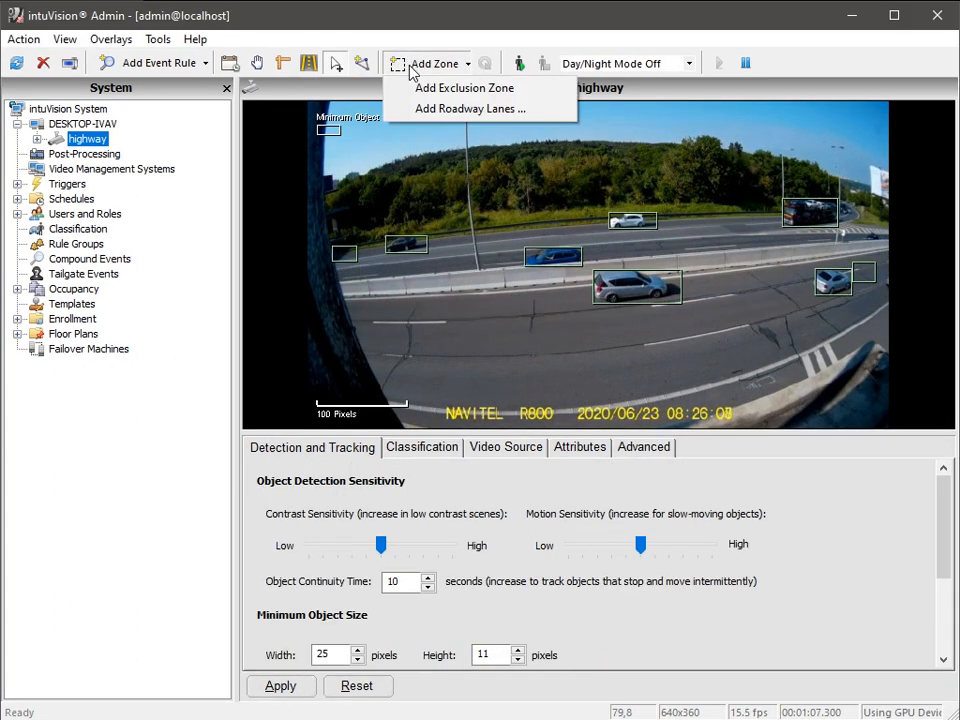
left_click(449, 92)
left_click_drag(510, 292, 379, 221)
left_click_drag(618, 287, 881, 246)
left_click_drag(623, 126, 882, 110)
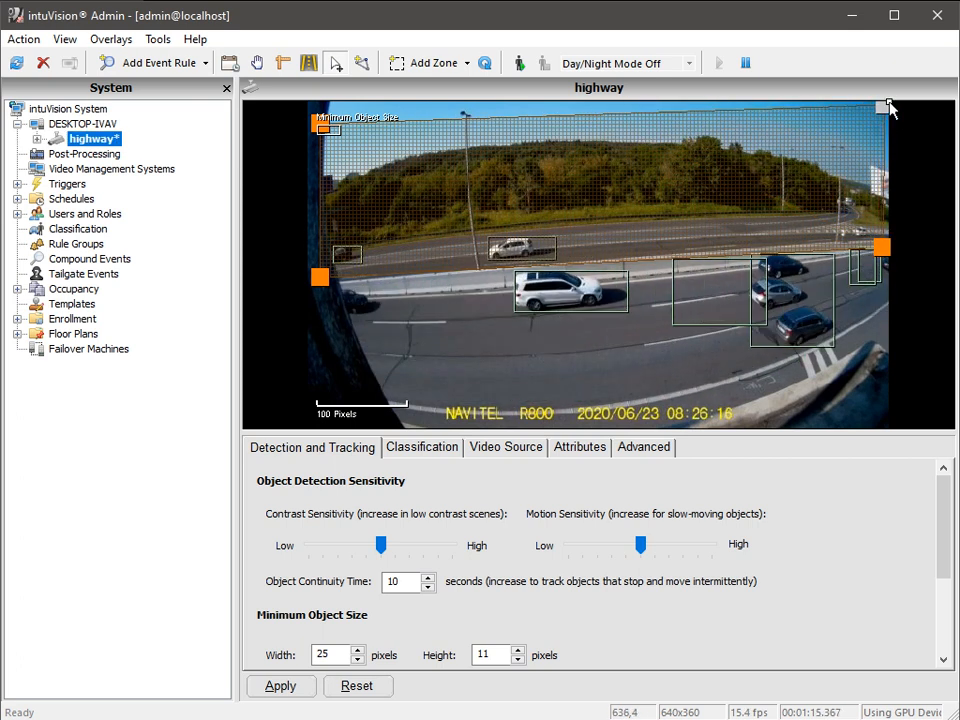
left_click_drag(318, 122, 305, 107)
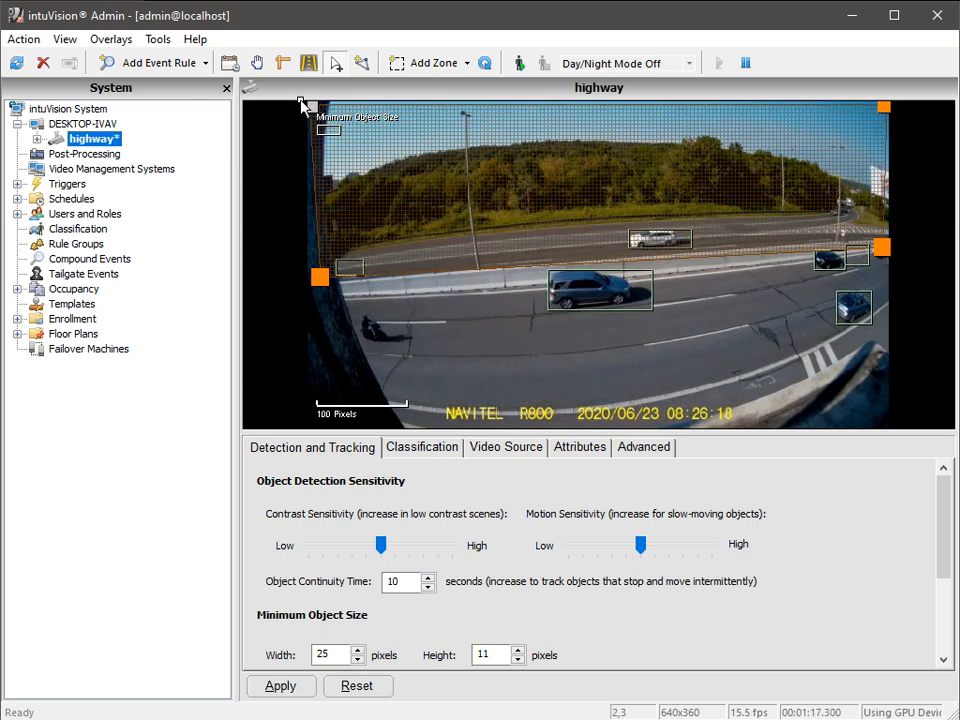
left_click(284, 690)
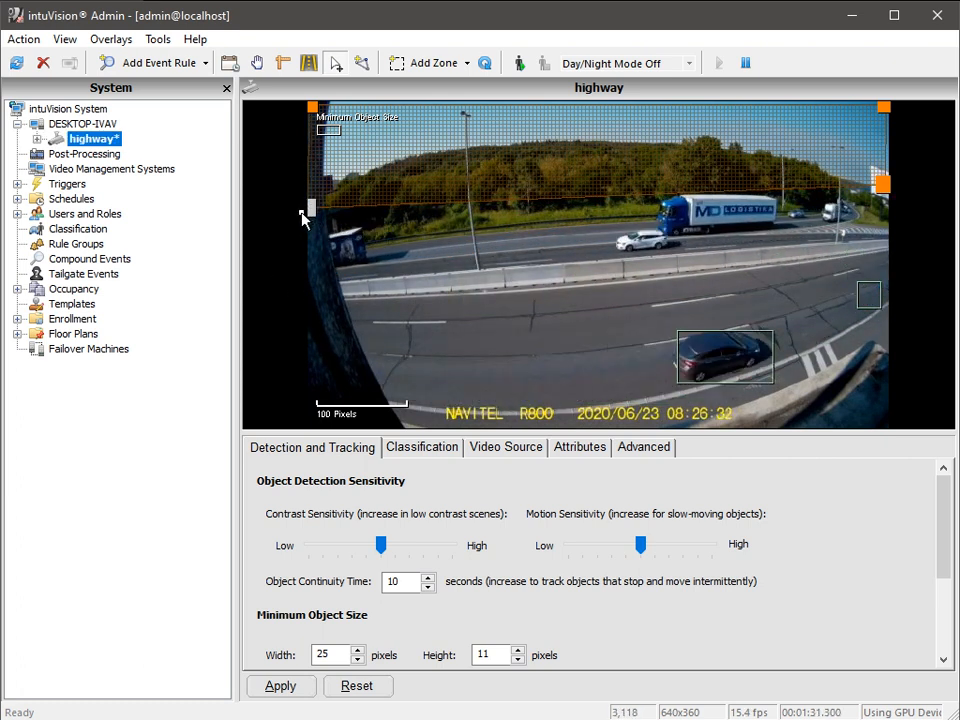
Add a second exclusion zone and shape it over the dark tree trunk along the left edge of the highway view.
left_click(432, 63)
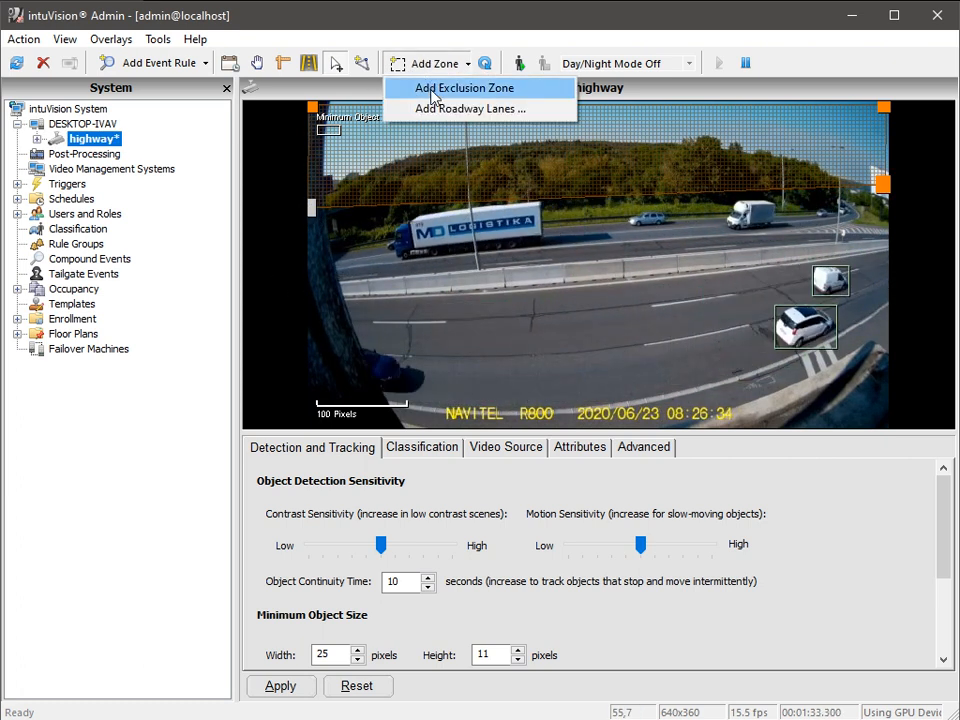
left_click(440, 88)
left_click_drag(586, 316, 476, 356)
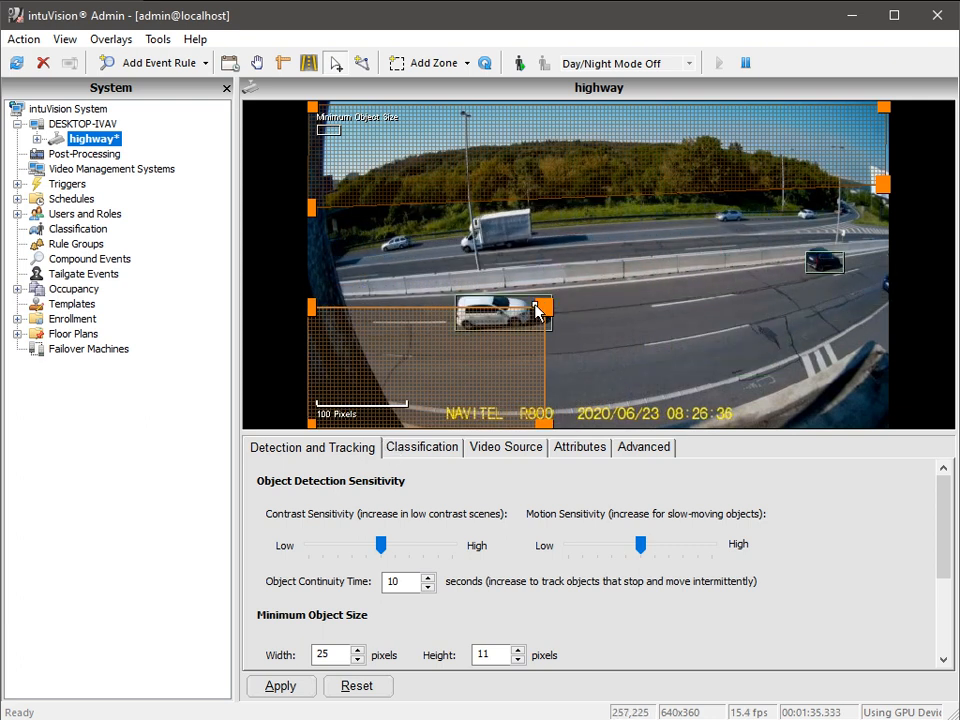
left_click_drag(542, 309, 348, 229)
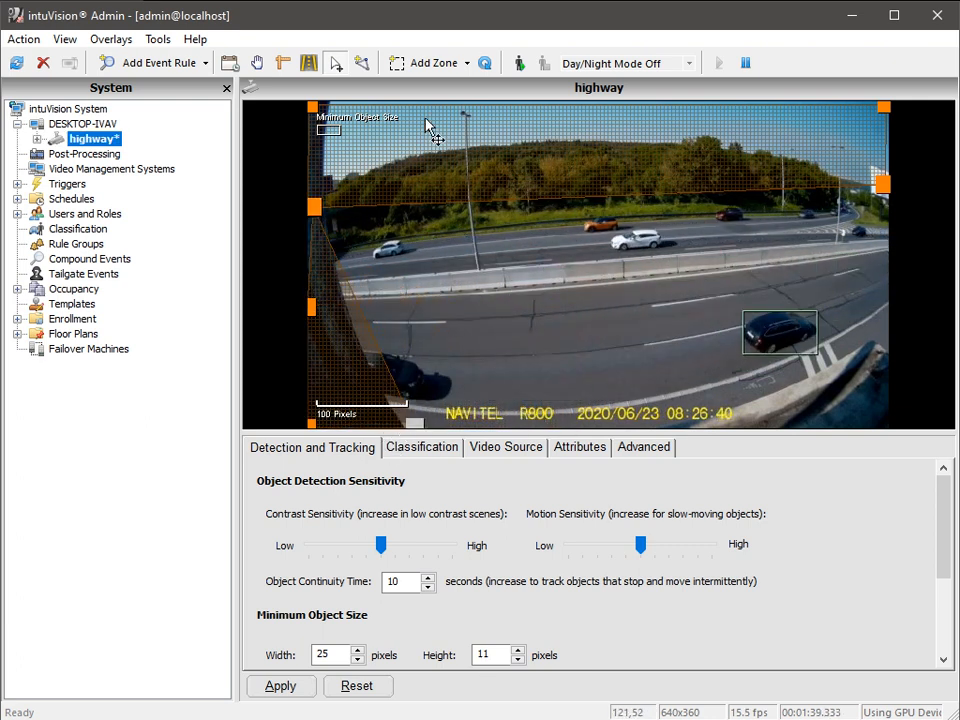
Add a third exclusion zone over the roadside barrier in the lower-right corner of the highway view and apply the zones.
left_click(445, 64)
left_click(452, 88)
left_click_drag(591, 285, 905, 410)
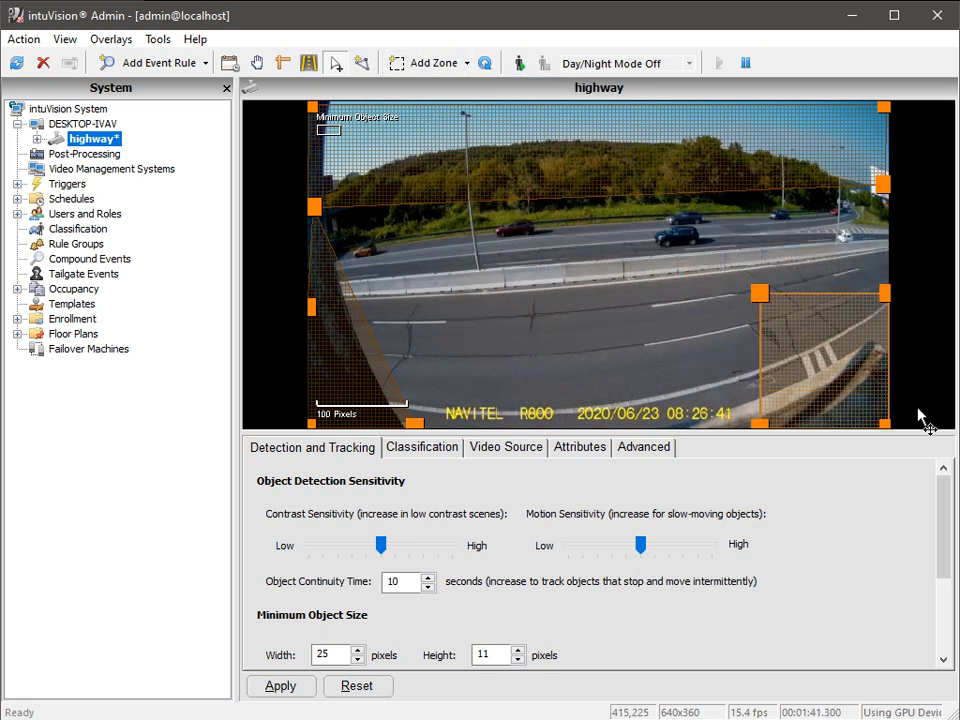
left_click_drag(759, 300, 873, 325)
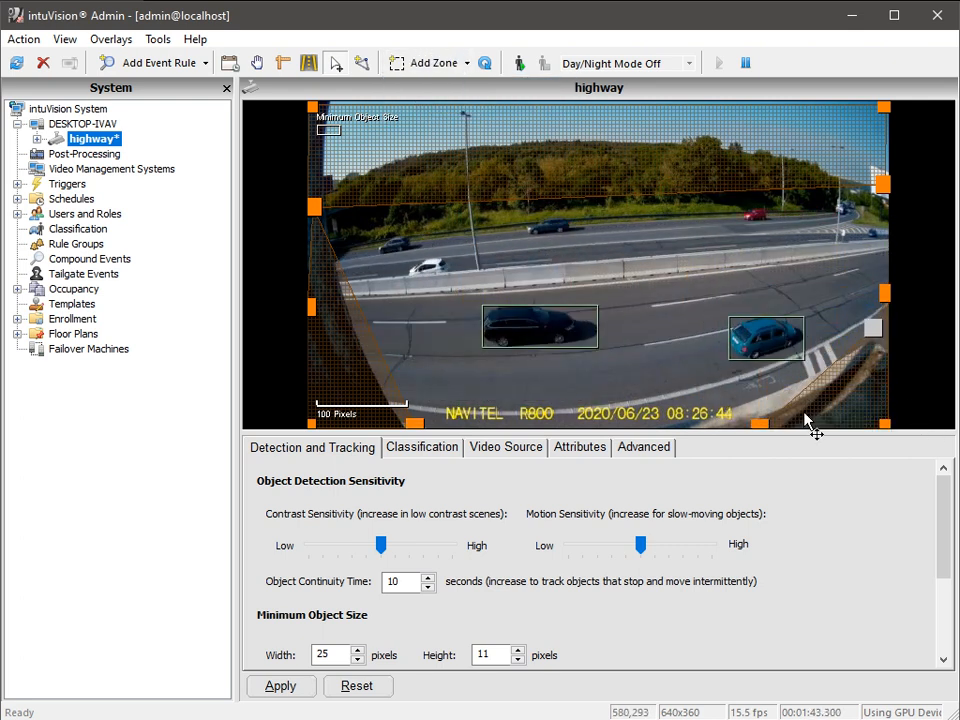
left_click(283, 688)
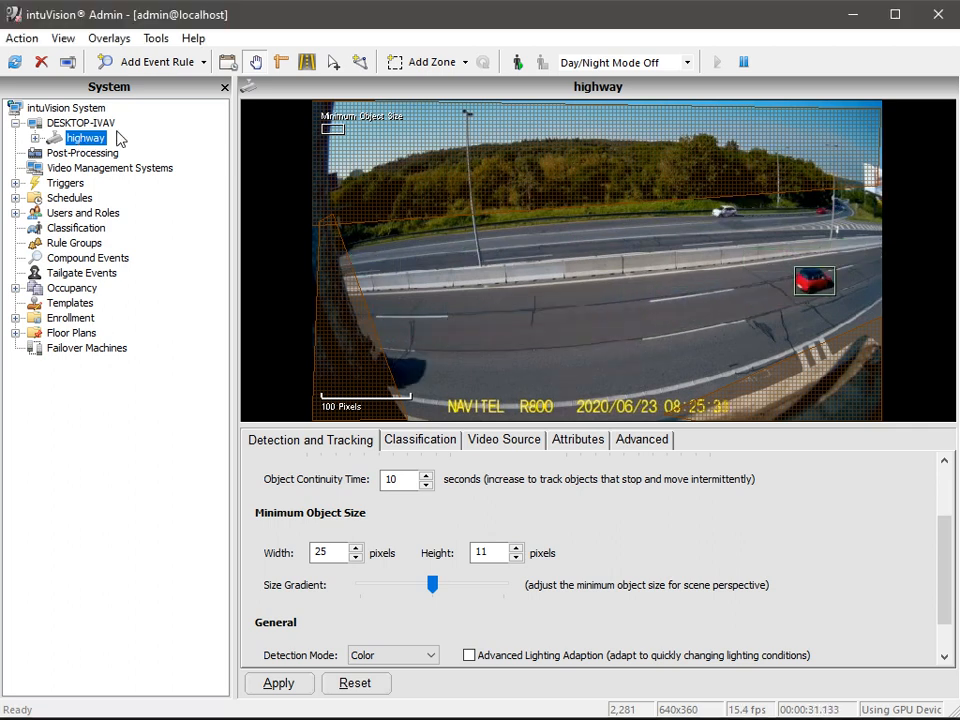
Add a Traffic Vehicle Counting rule named Eastbound to the highway camera with the Count/Aggregate alarm type.
left_click(181, 62)
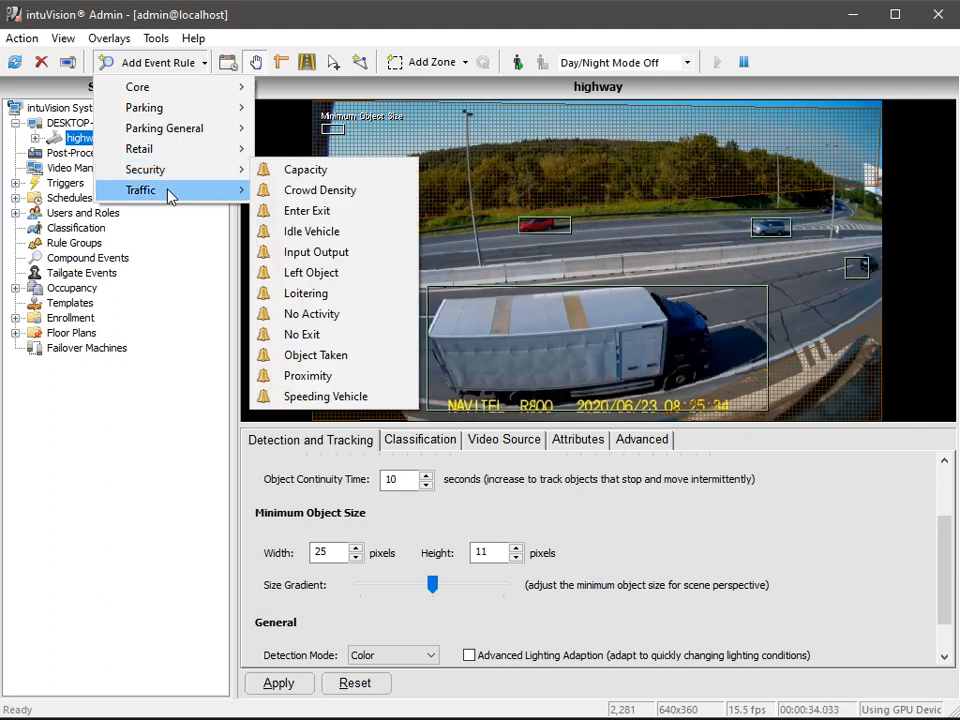
mouse_move(203, 195)
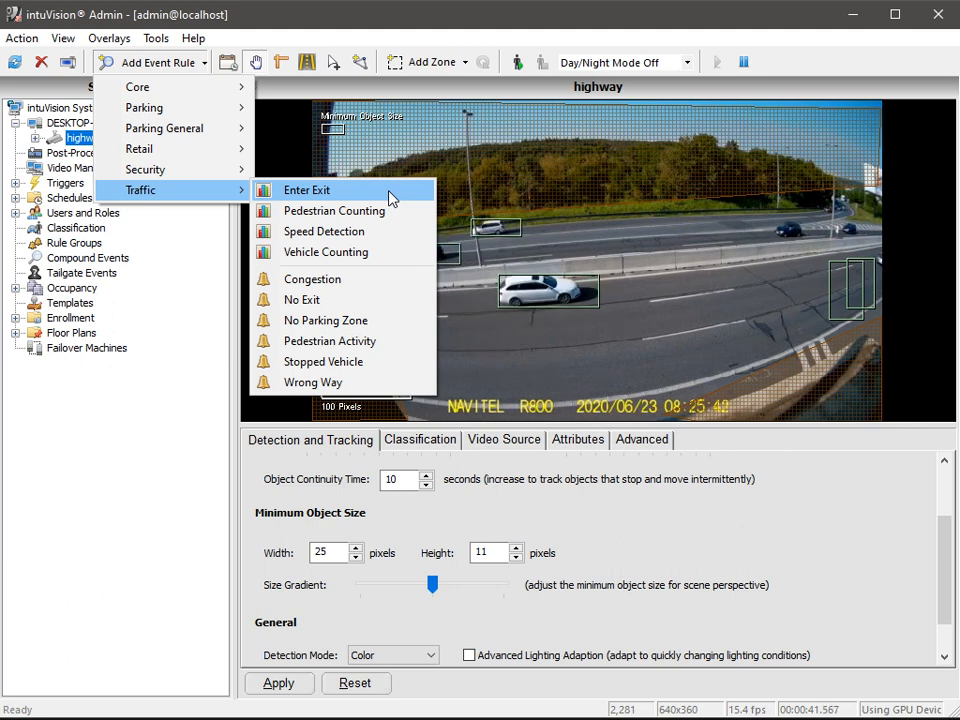
left_click(385, 252)
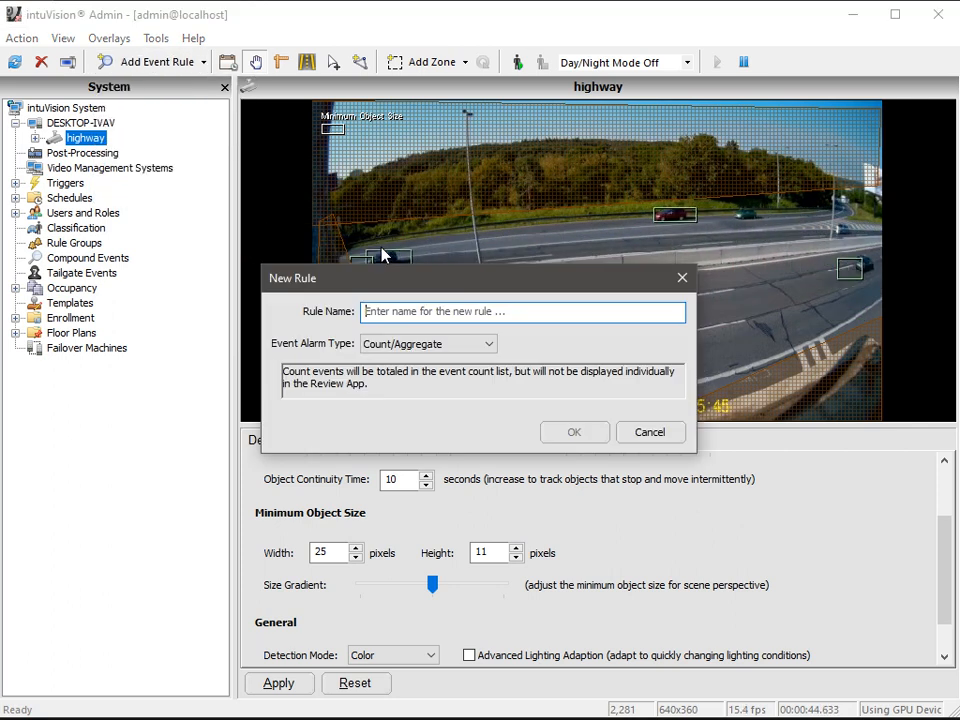
type("Ea")
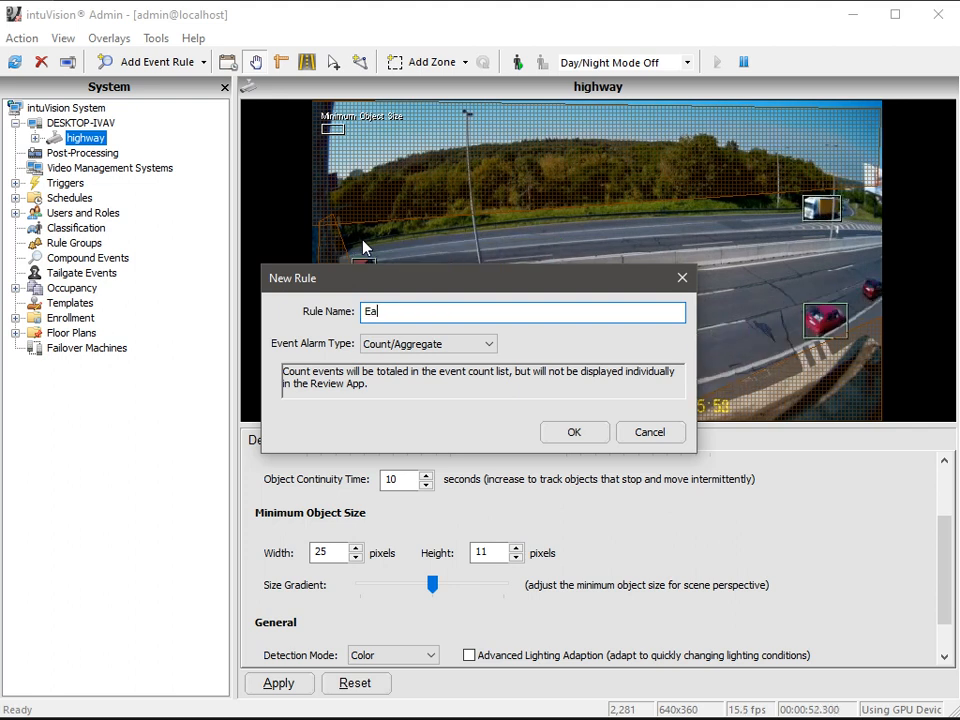
type("stbound")
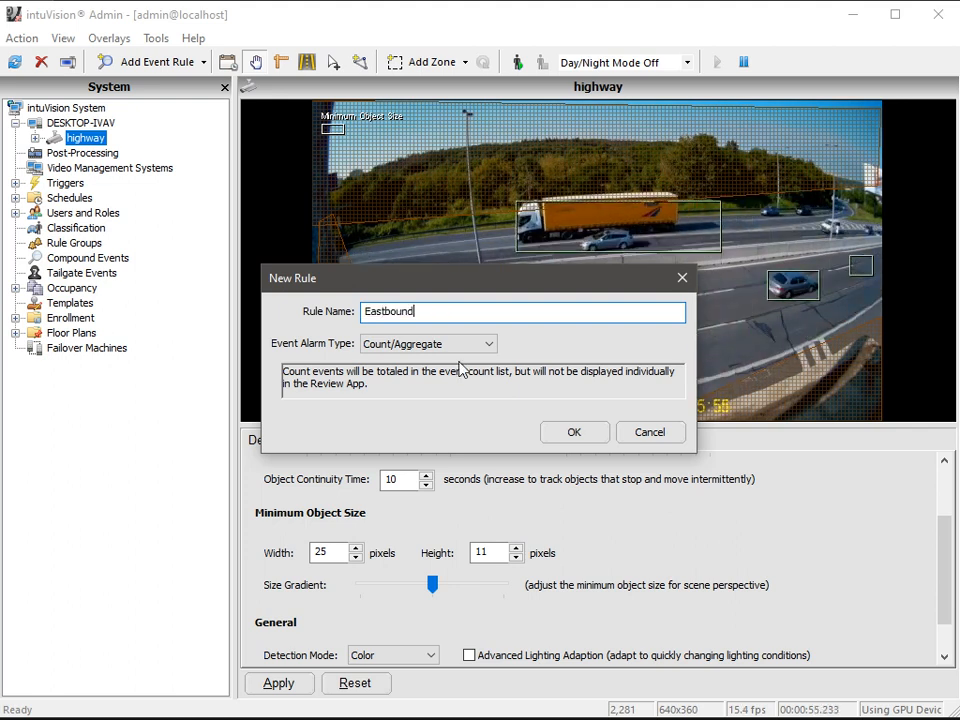
left_click(574, 432)
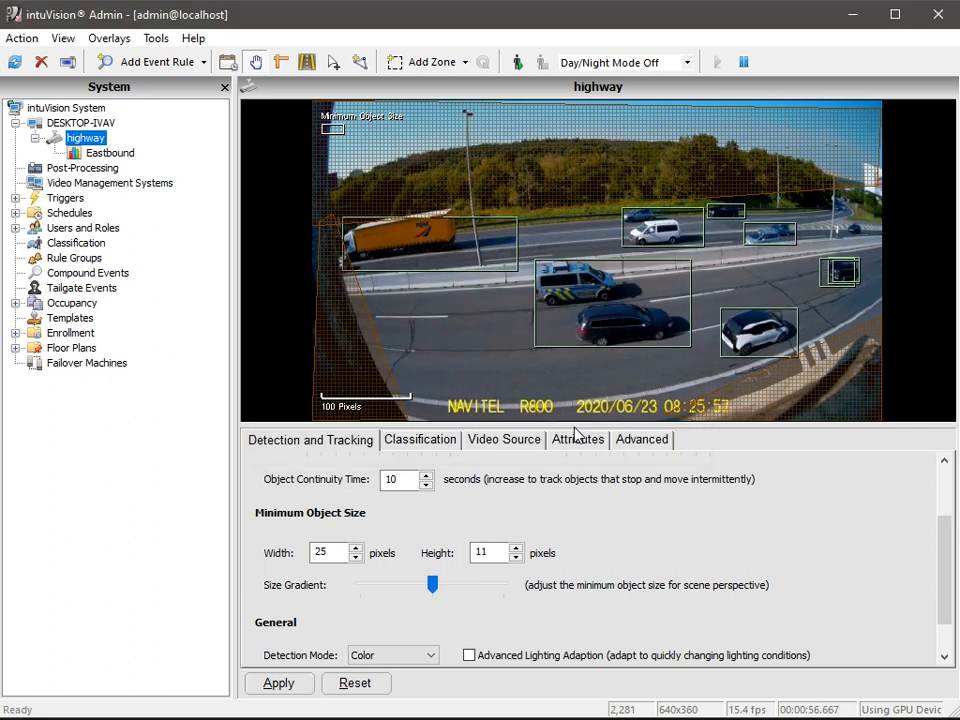
Shape the Eastbound counting zone into a narrow strip across the near lanes, with traffic direction pointing right, and apply it.
left_click(112, 156)
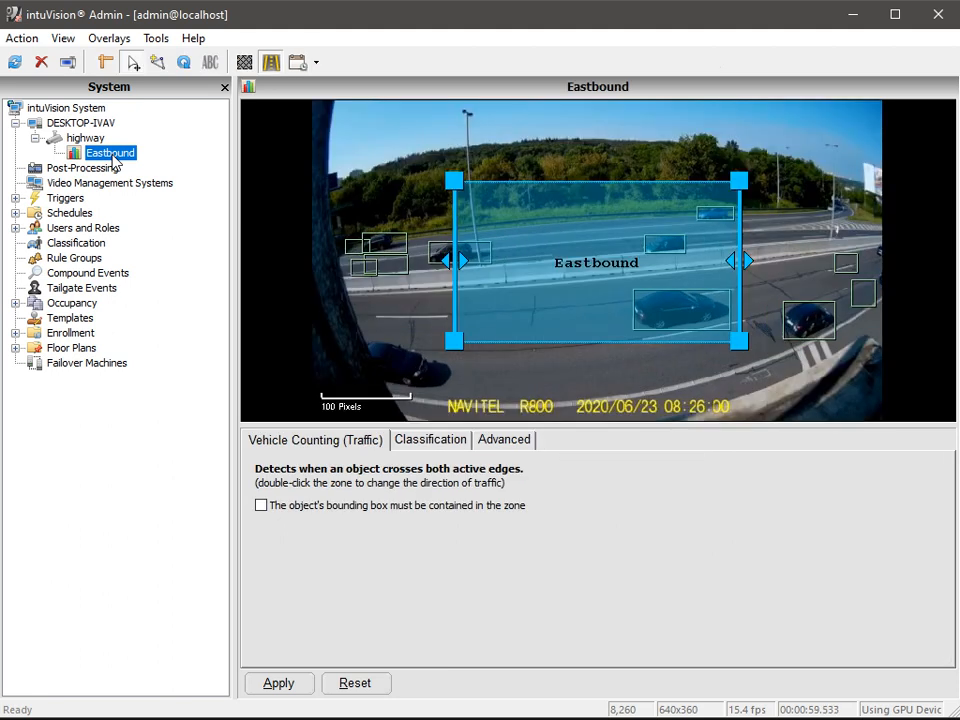
left_click_drag(482, 289, 622, 367)
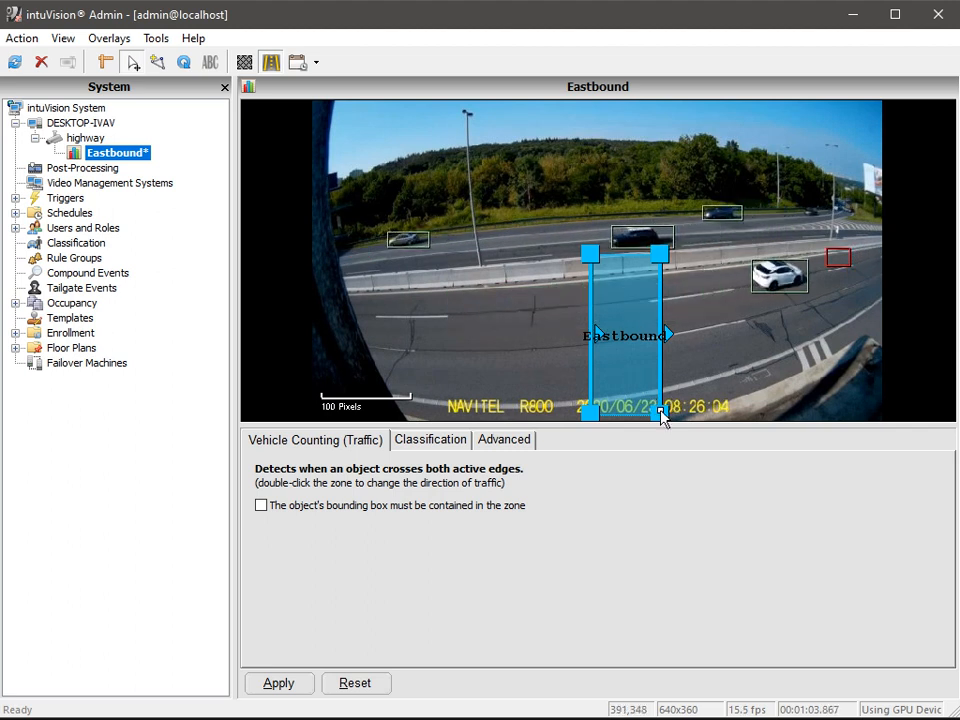
left_click(284, 688)
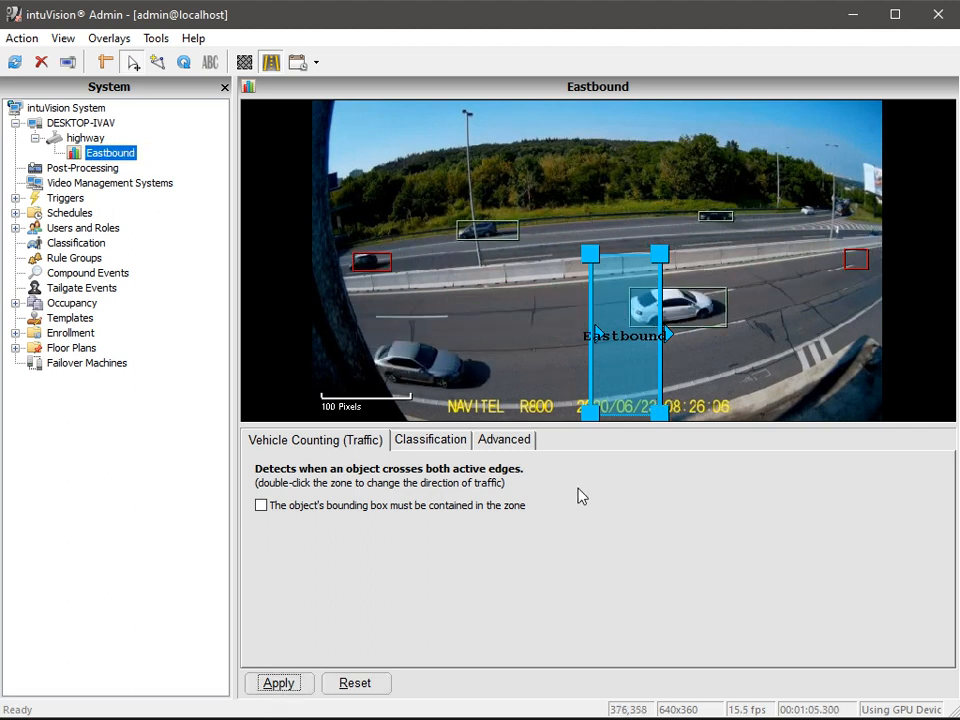
left_click_drag(655, 266, 614, 257)
left_click_drag(659, 413, 600, 420)
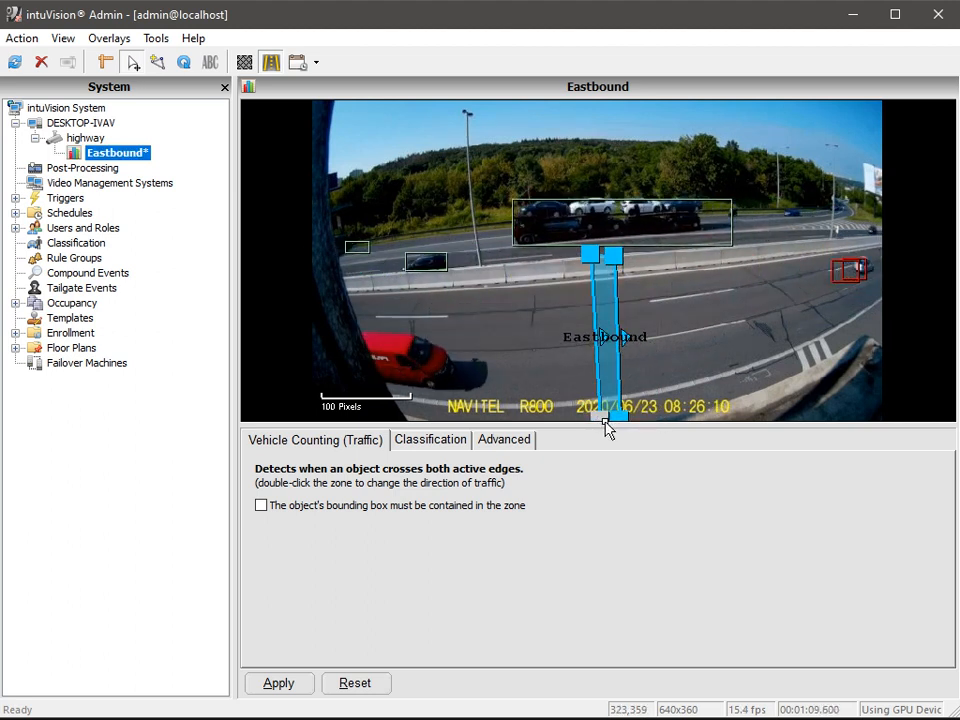
left_click_drag(589, 255, 591, 262)
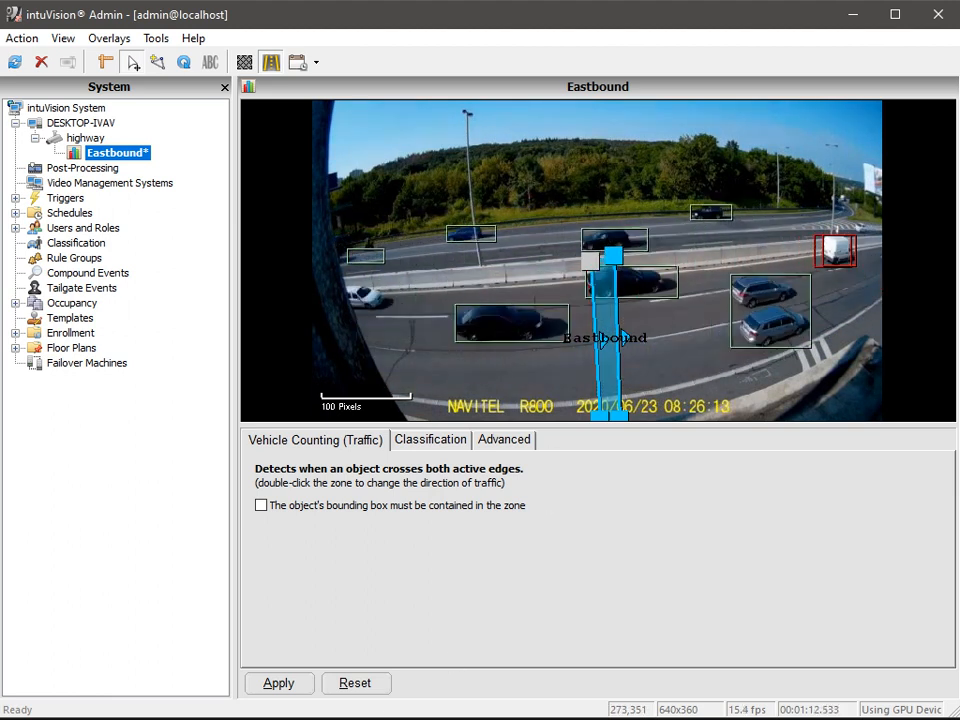
left_click(280, 683)
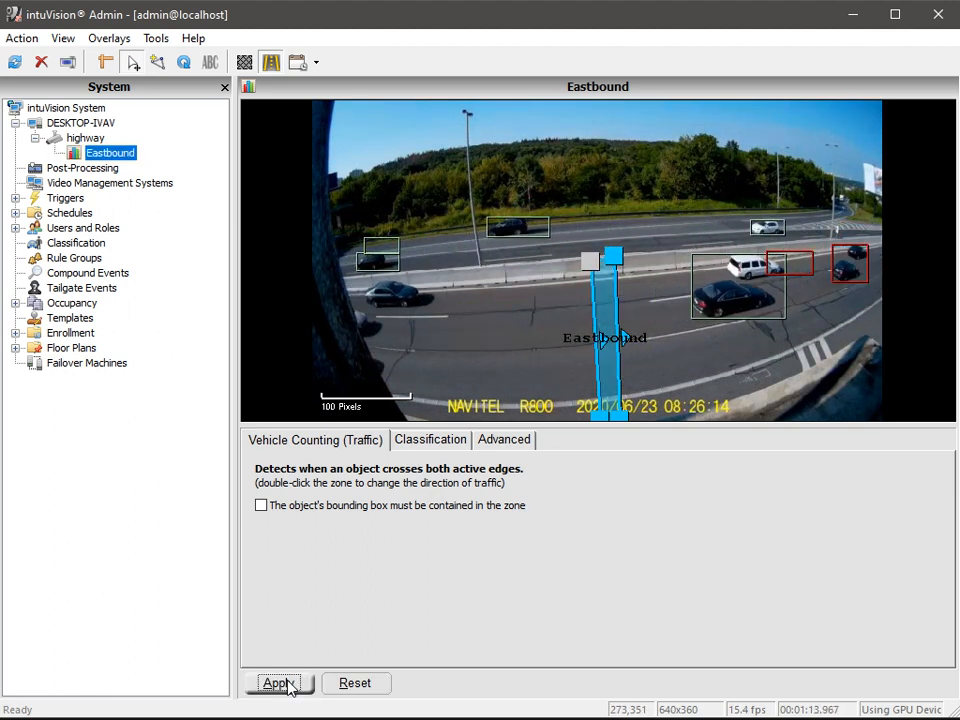
Add a second Traffic Vehicle Counting rule named Westbound to the highway camera with the Count/Aggregate alarm type.
left_click(88, 143)
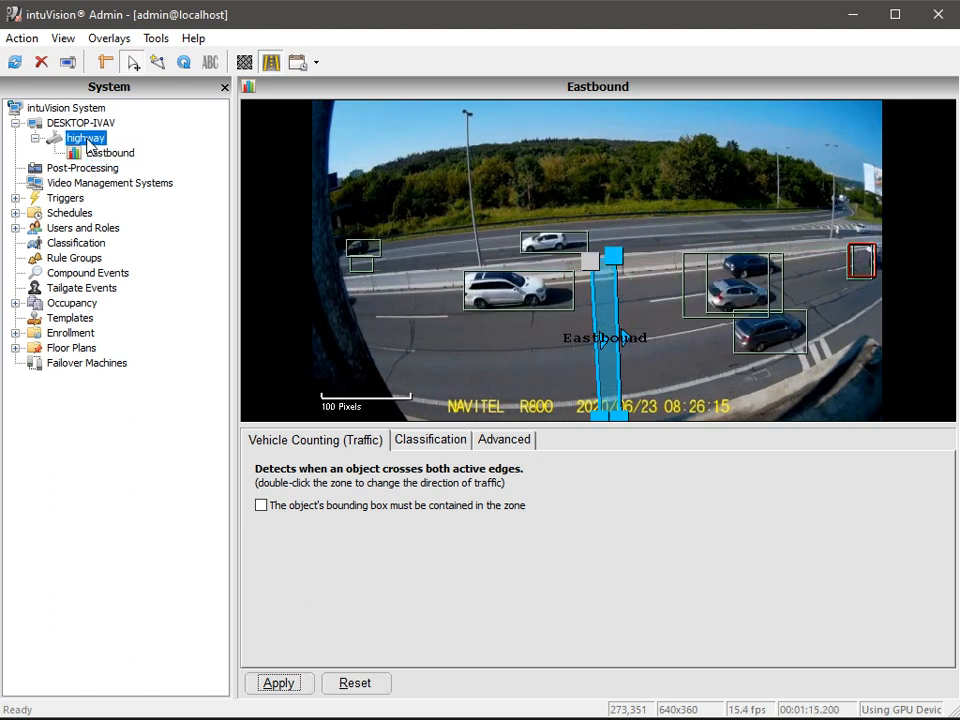
left_click(160, 62)
mouse_move(150, 190)
left_click(337, 252)
type("Westb")
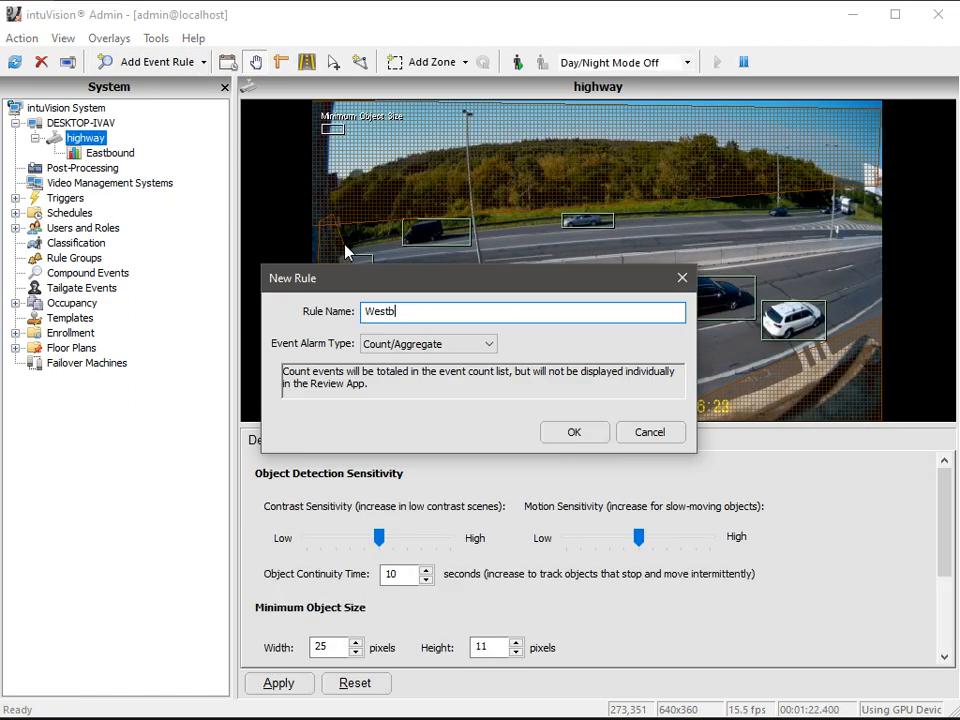
type("ound")
key("Return")
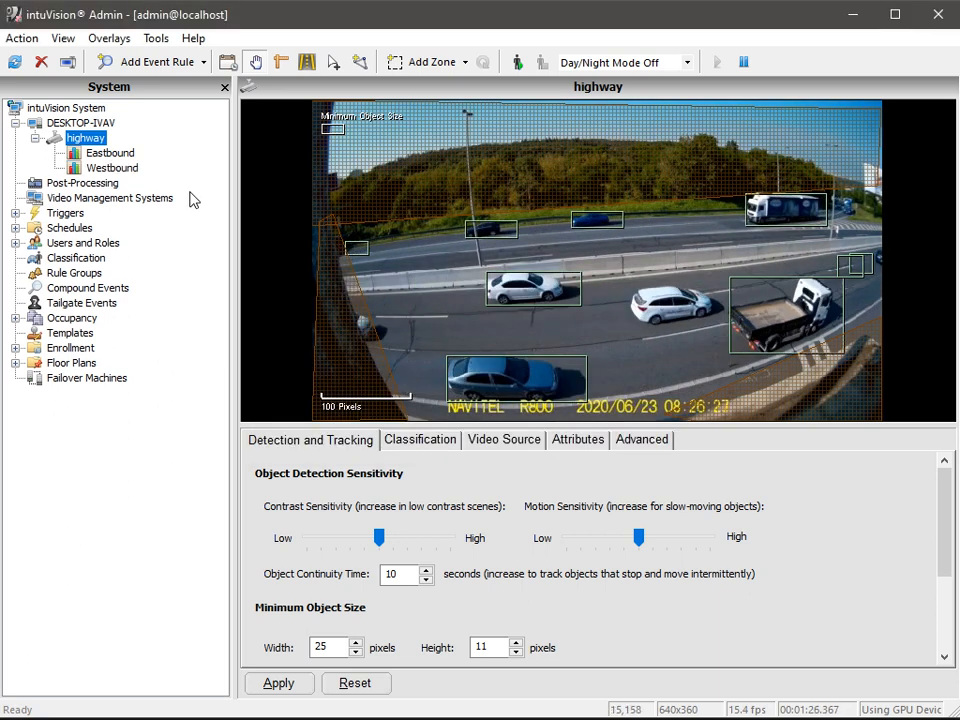
Shape the Westbound counting zone into a narrow strip across the far lanes, with traffic direction pointing left, and apply it.
double_click(630, 271)
left_click_drag(629, 271, 554, 243)
left_click_drag(588, 292, 559, 276)
left_click(280, 684)
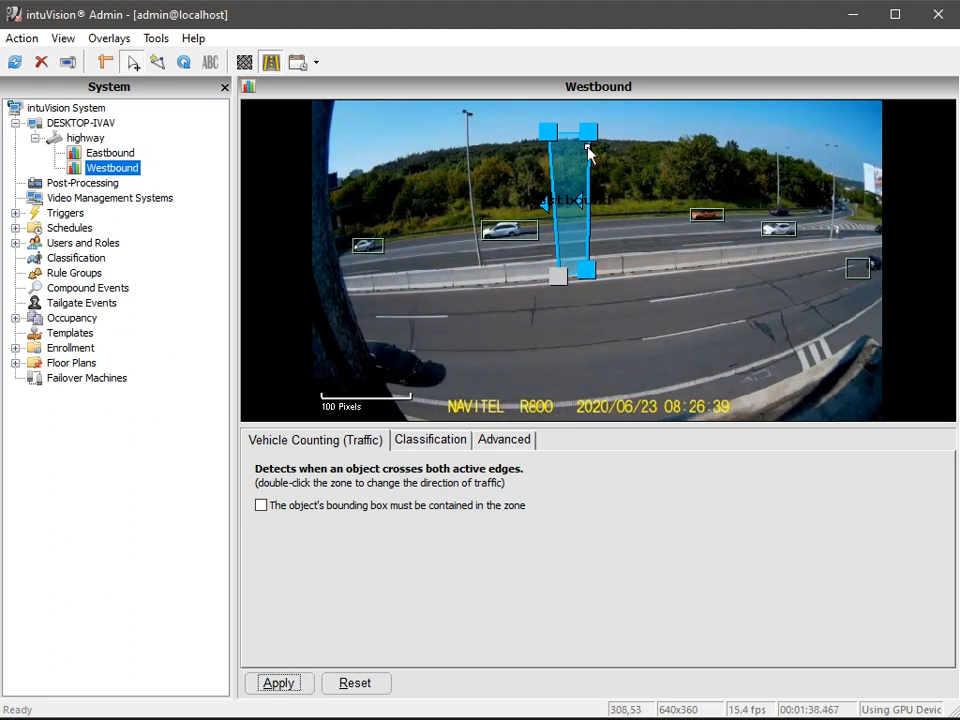
left_click_drag(587, 147, 578, 204)
left_click_drag(547, 132, 543, 138)
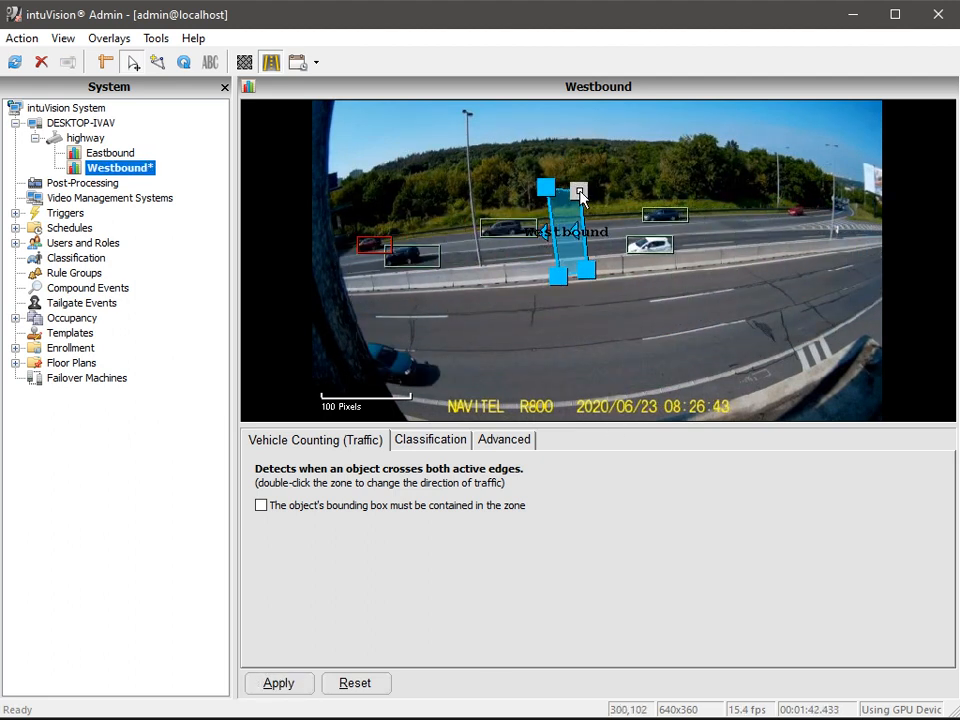
left_click(285, 686)
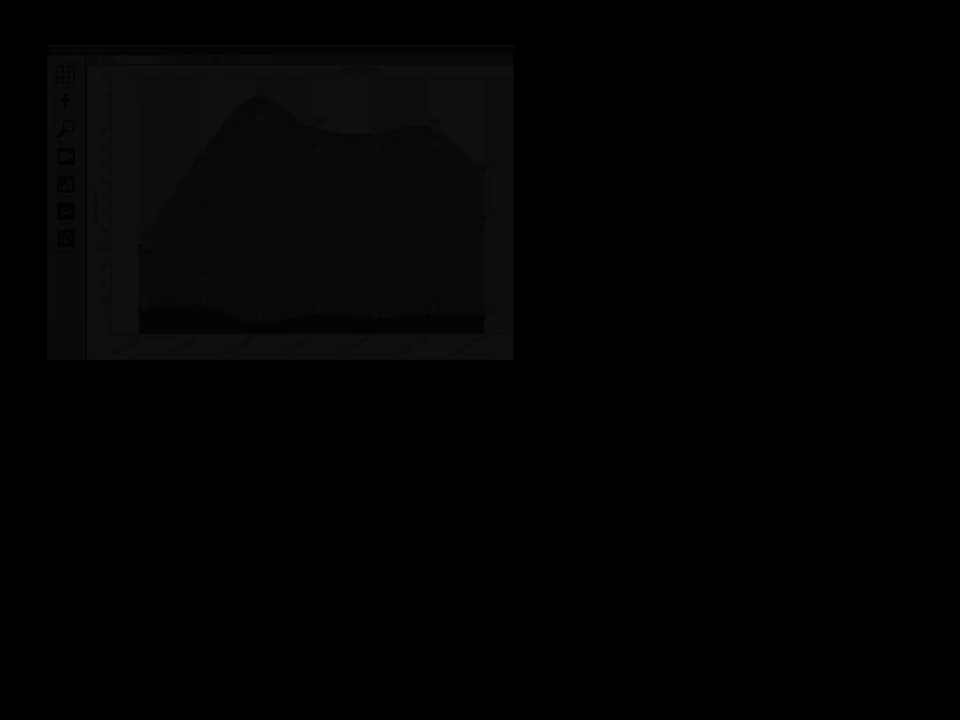